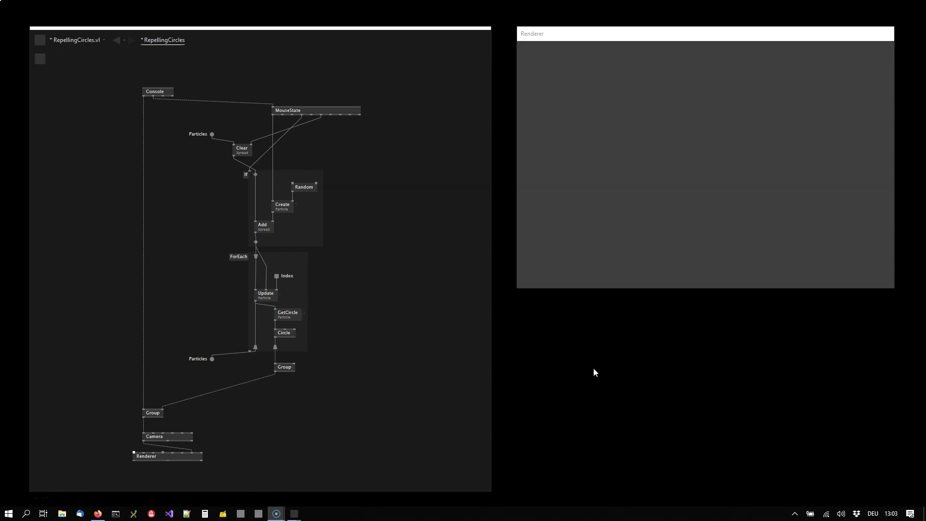
# Drag across the Renderer window to spawn many white repelling circles
pyautogui.moveTo(717, 110); pyautogui.dragTo(802, 191)
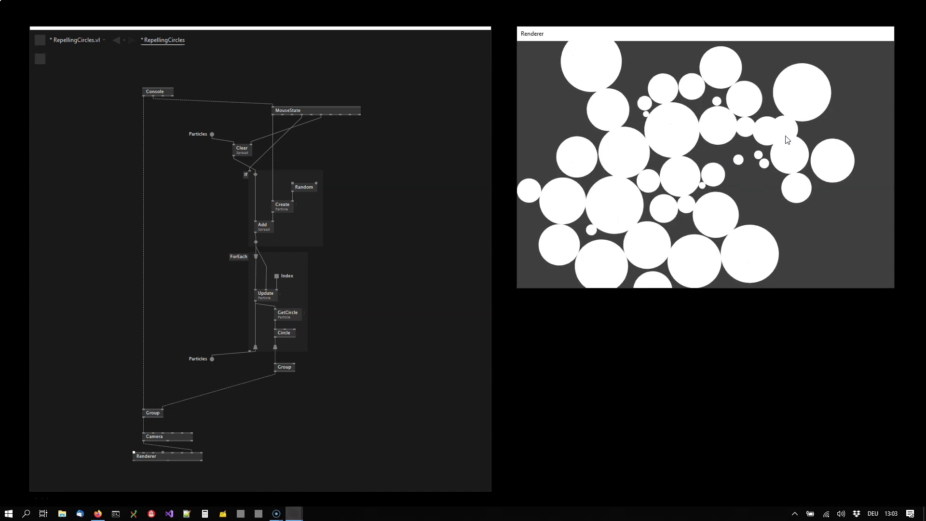
# Open the Application Exporter from the app menu and move it below the Renderer
pyautogui.click(39, 40)
pyautogui.click(60, 200)
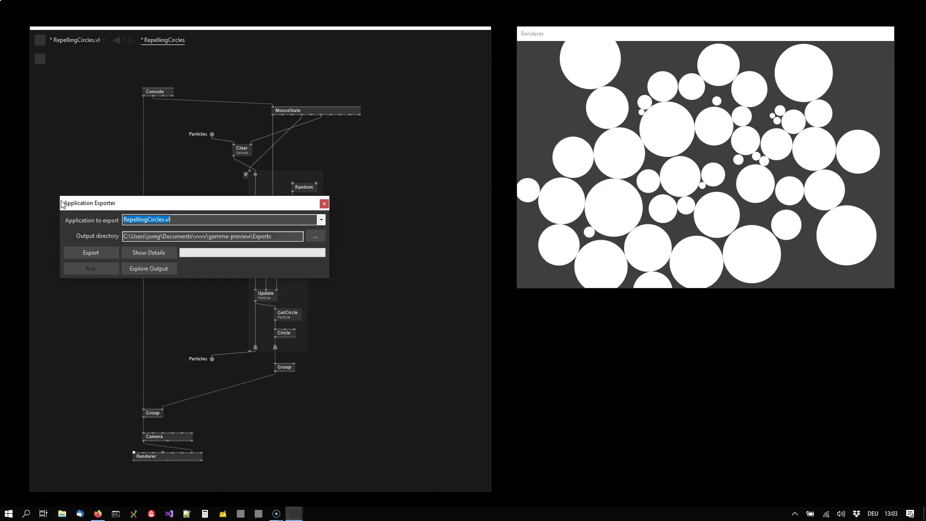
pyautogui.moveTo(69, 206)
pyautogui.mouseDown()
pyautogui.moveTo(588, 375)
pyautogui.moveTo(579, 340)
pyautogui.mouseUp()
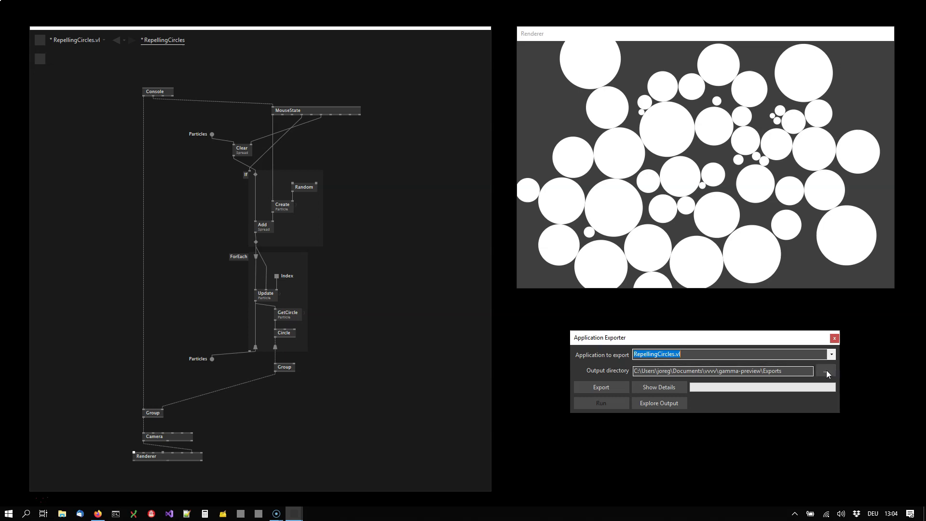
# Export RepellingCircles.vl as a standalone application to the Exports folder
pyautogui.click(617, 387)
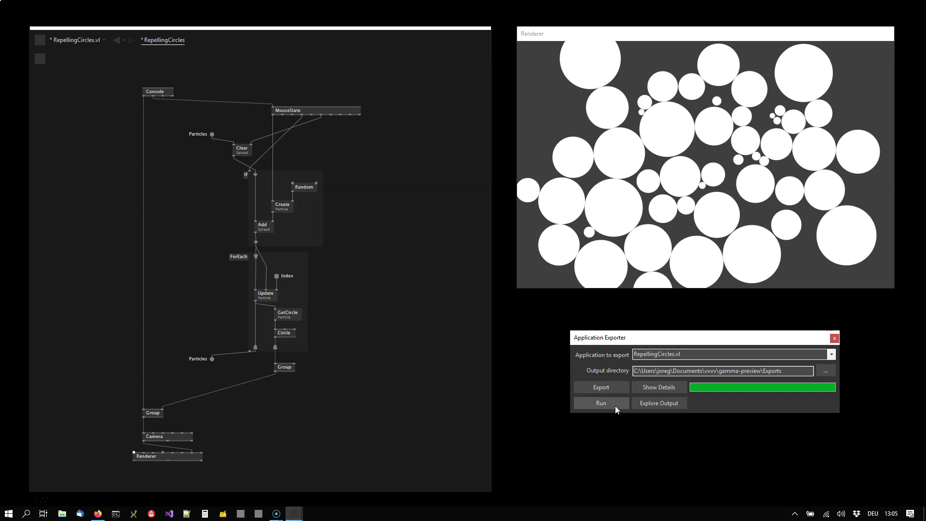
pyautogui.click(614, 405)
pyautogui.moveTo(743, 40); pyautogui.dragTo(471, 118)
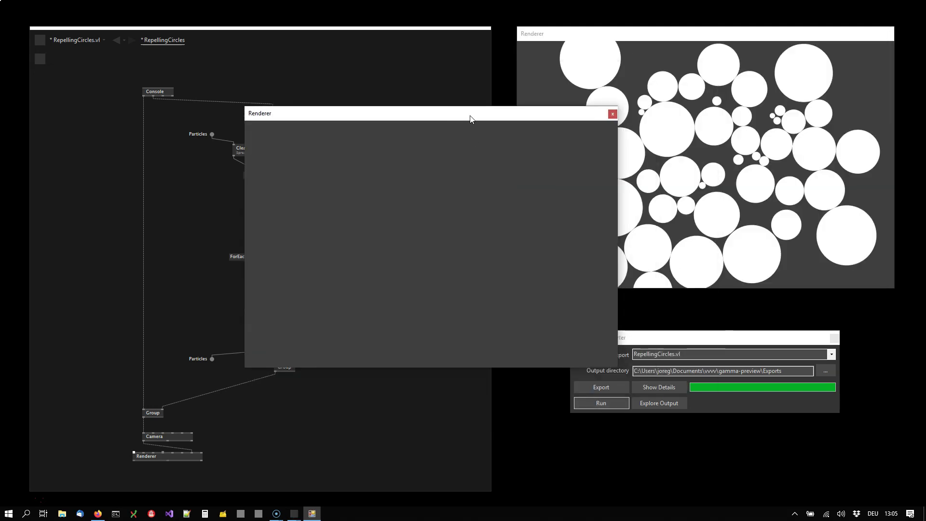
pyautogui.moveTo(405, 238); pyautogui.dragTo(475, 236)
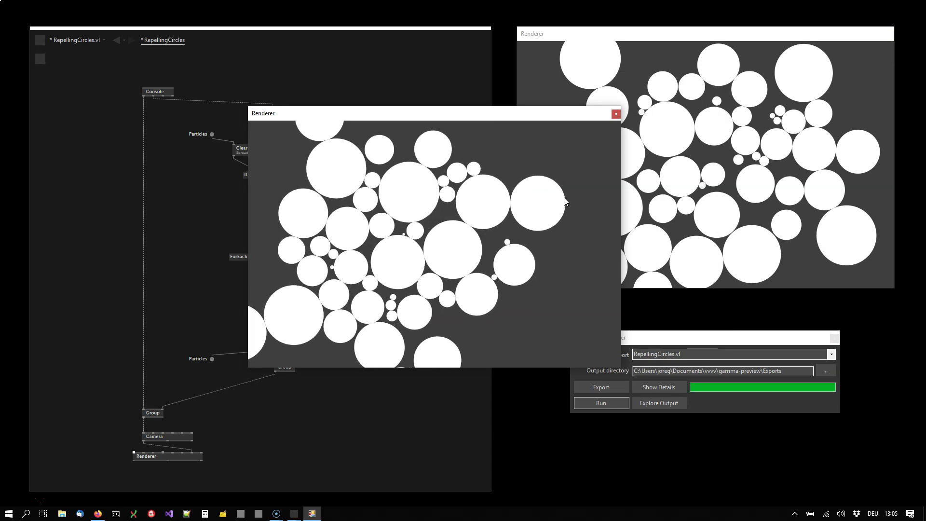
pyautogui.click(616, 114)
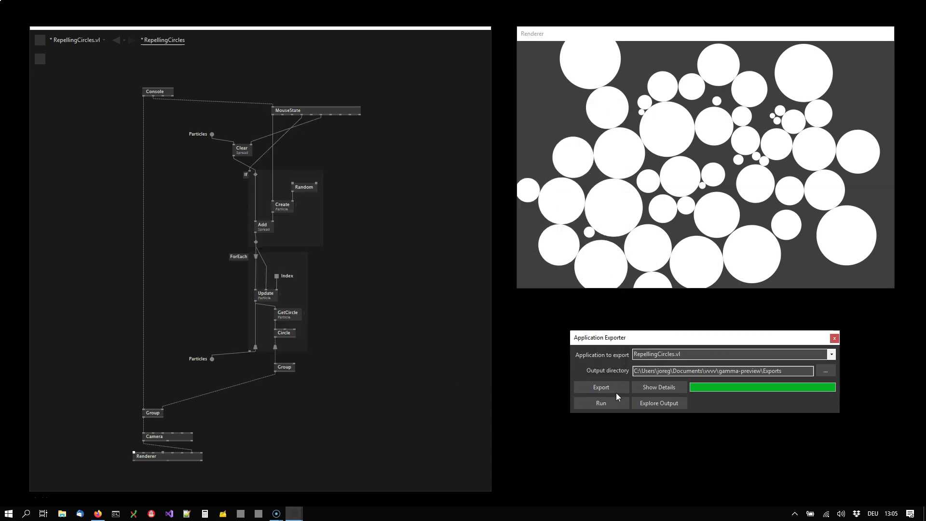
# Browse the export output and open the RepellingCircles.vl folder
pyautogui.click(646, 405)
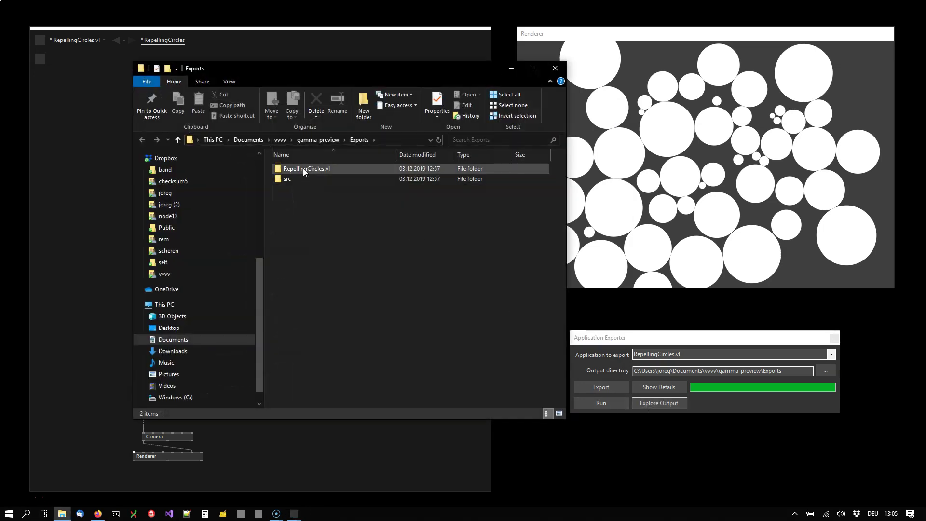
pyautogui.click(284, 168)
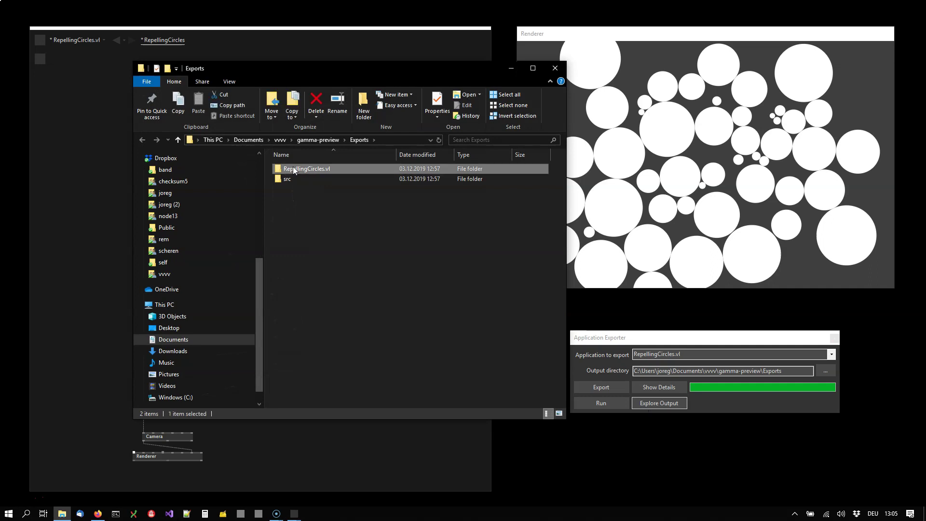
pyautogui.doubleClick(328, 167)
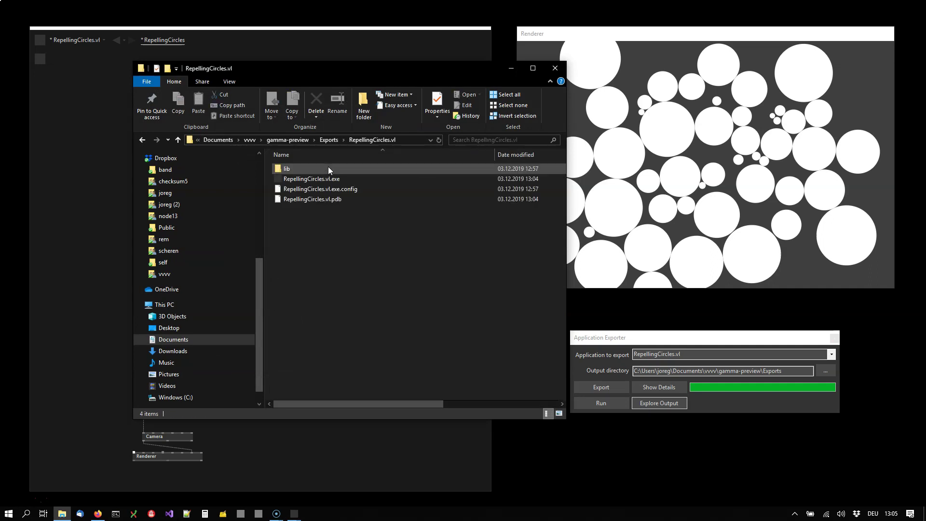
# Test-run RepellingCircles.vl.exe, close it, and return to the Exports folder
pyautogui.doubleClick(323, 178)
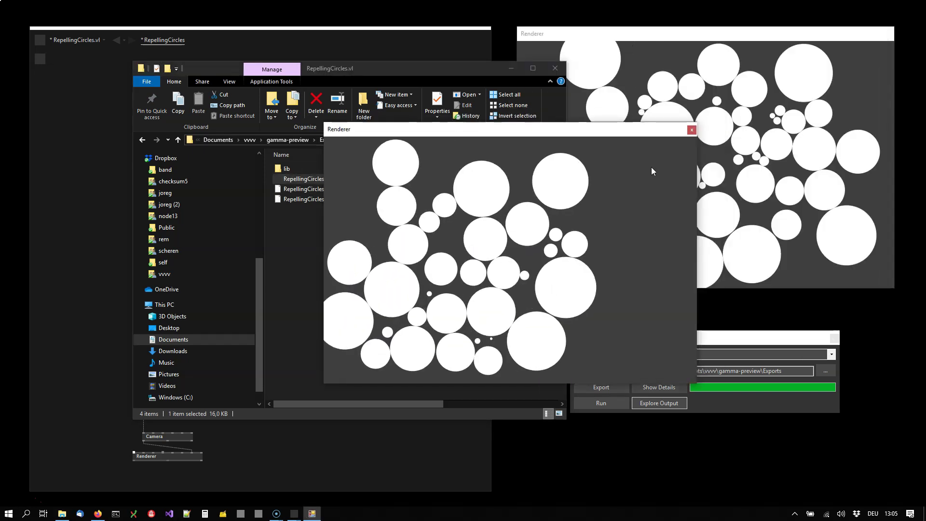
pyautogui.click(691, 130)
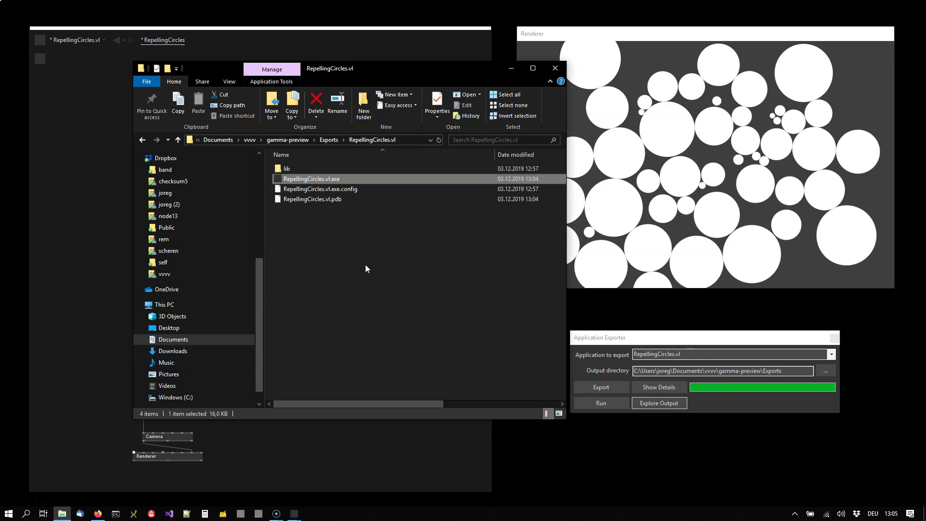
pyautogui.hotkey('alt', 'Up')
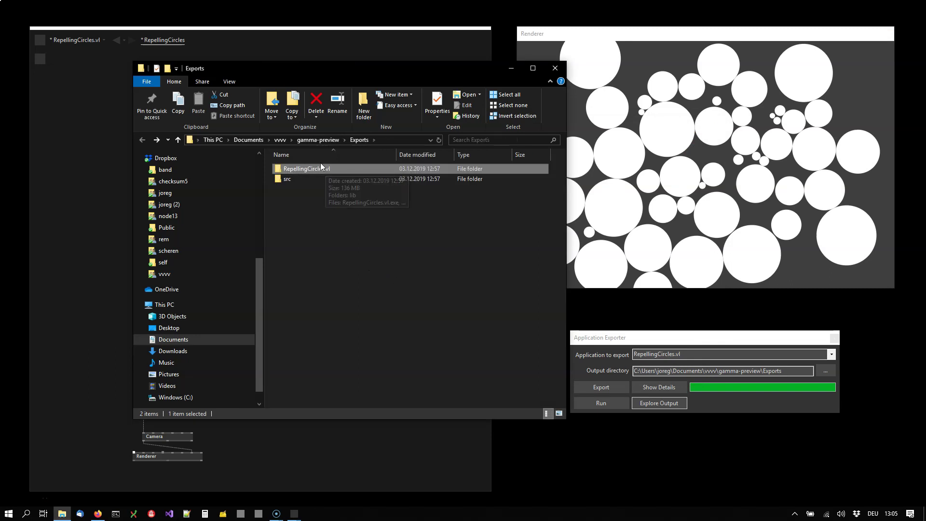
pyautogui.click(359, 290)
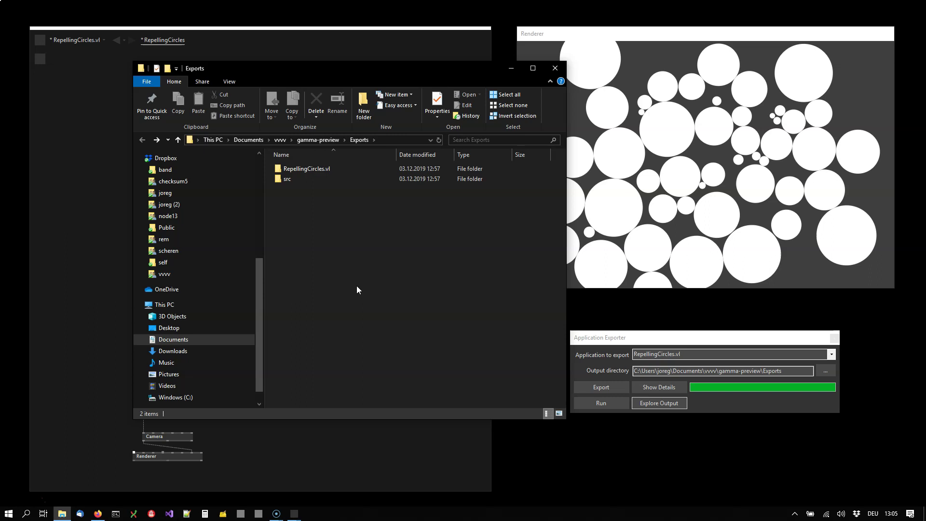
pyautogui.doubleClick(287, 180)
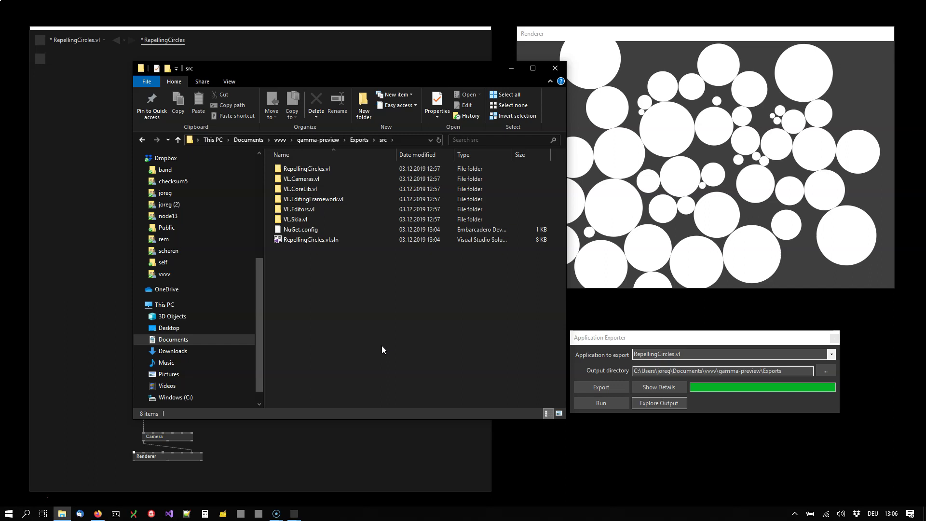
pyautogui.hotkey('alt', 'Left')
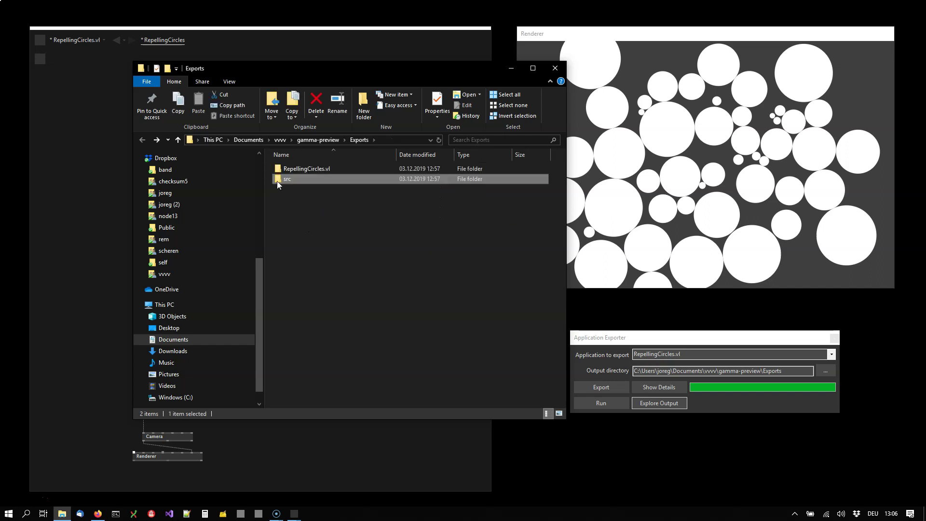